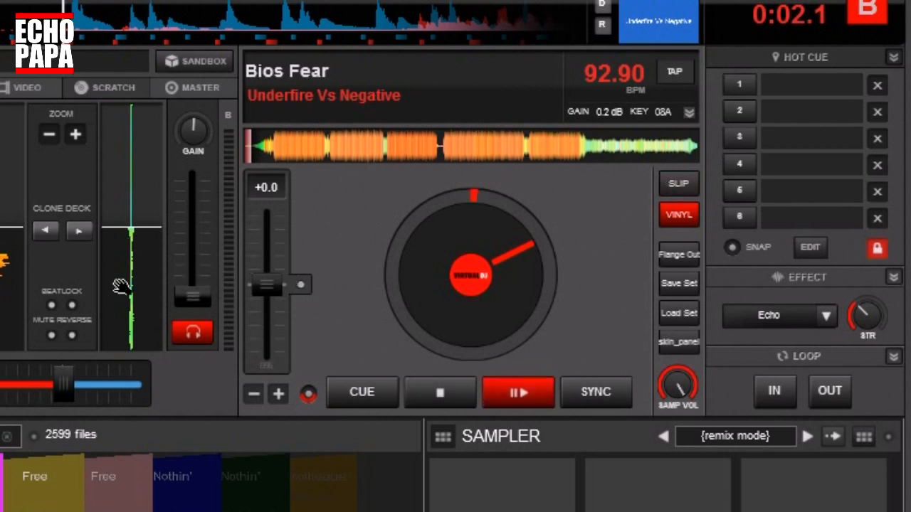
Unlock deck B's hot cues, set cues 1 and 2 at the 0:02.1 position, and lock them again.
{"action": "left_click", "coordinate": [742, 86]}
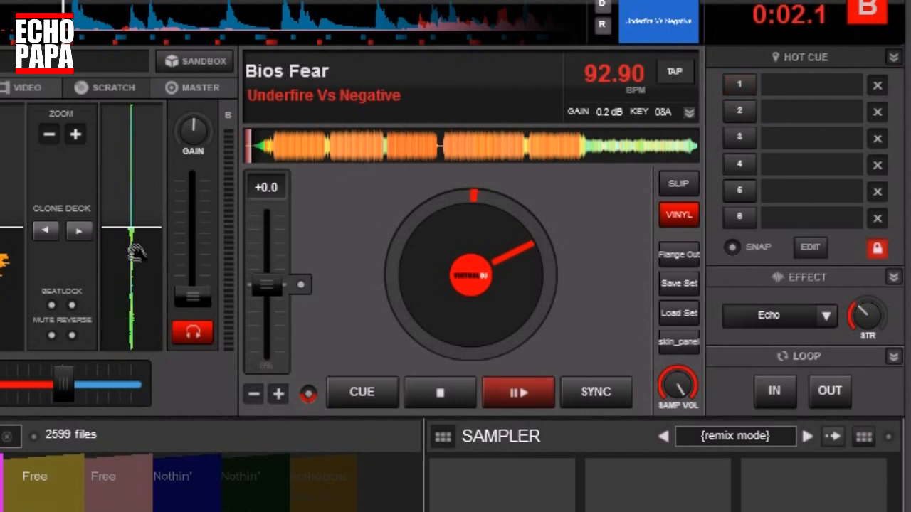
{"action": "left_click", "coordinate": [874, 249]}
{"action": "left_click", "coordinate": [740, 84]}
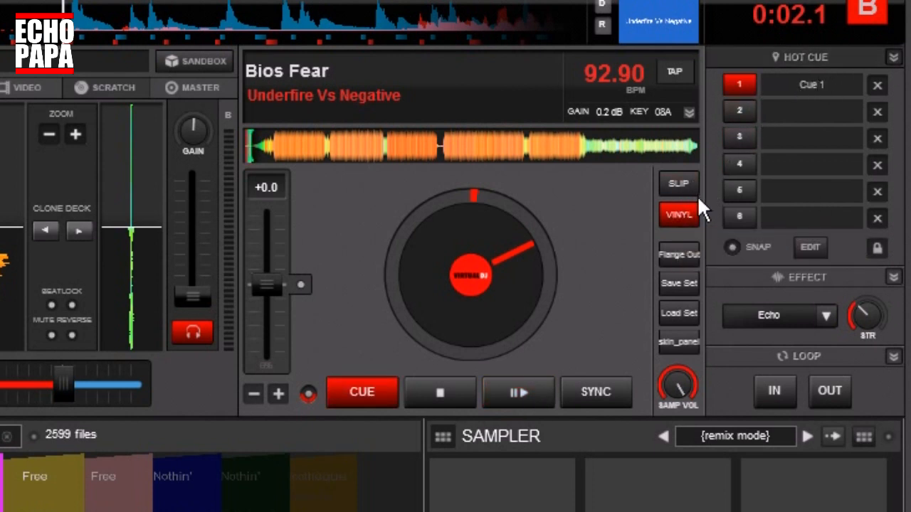
{"action": "left_click", "coordinate": [741, 84]}
{"action": "left_click", "coordinate": [426, 395]}
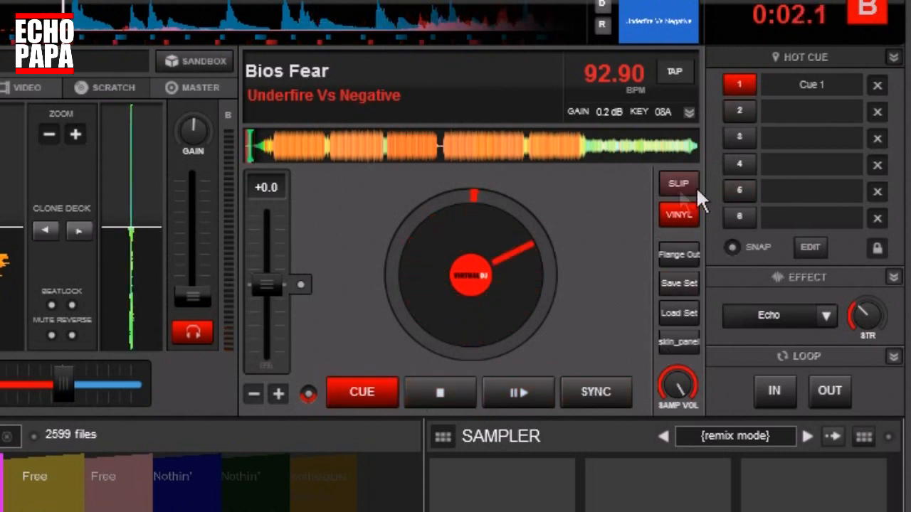
{"action": "left_click", "coordinate": [744, 109]}
{"action": "left_click", "coordinate": [878, 248]}
In the POI editor, change the Cue 1 point to type Load Point with its cue set to Invisible.
{"action": "left_click", "coordinate": [811, 247]}
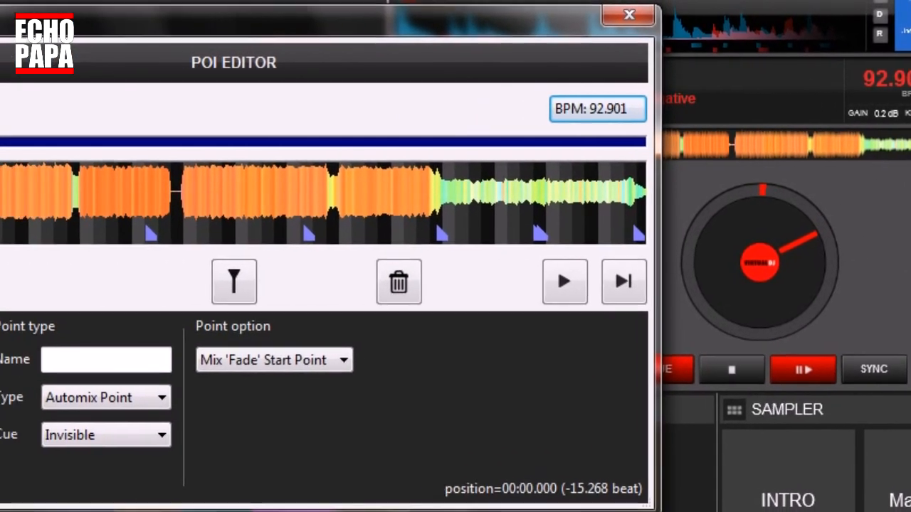
{"action": "left_click", "coordinate": [158, 363]}
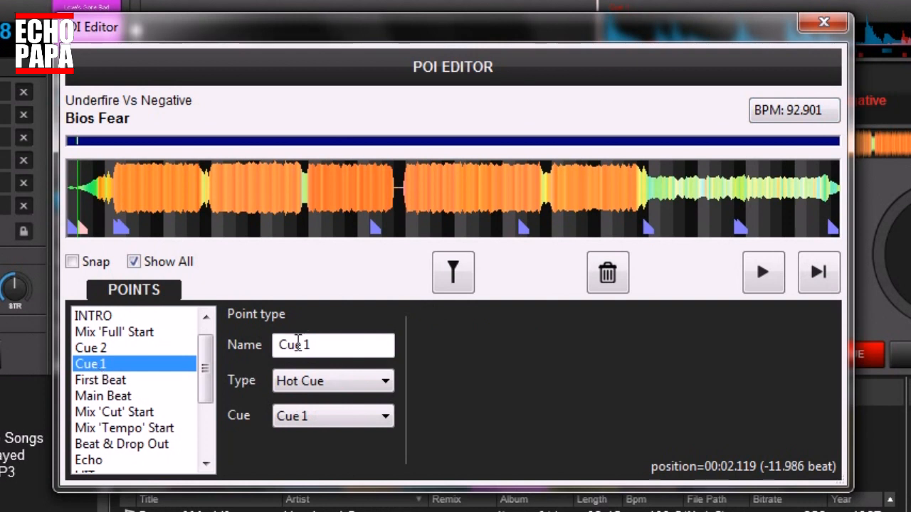
{"action": "left_click", "coordinate": [385, 383]}
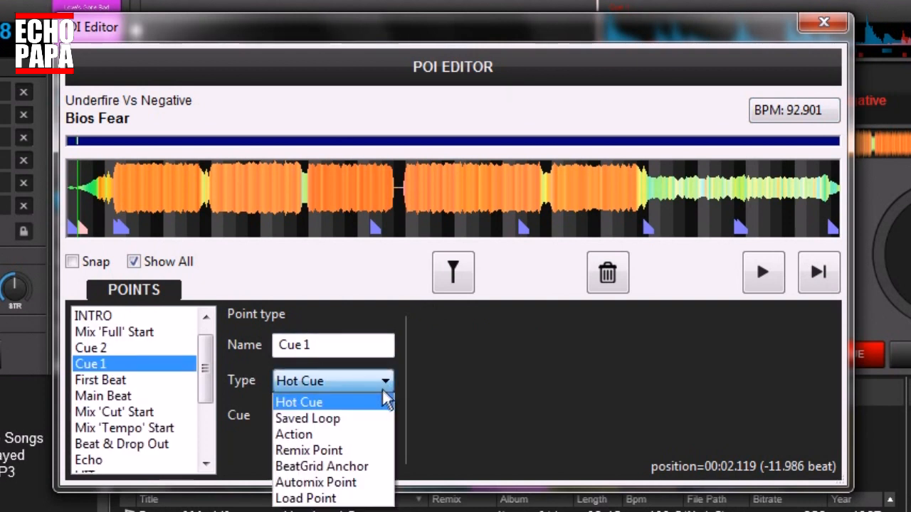
{"action": "left_click", "coordinate": [352, 498]}
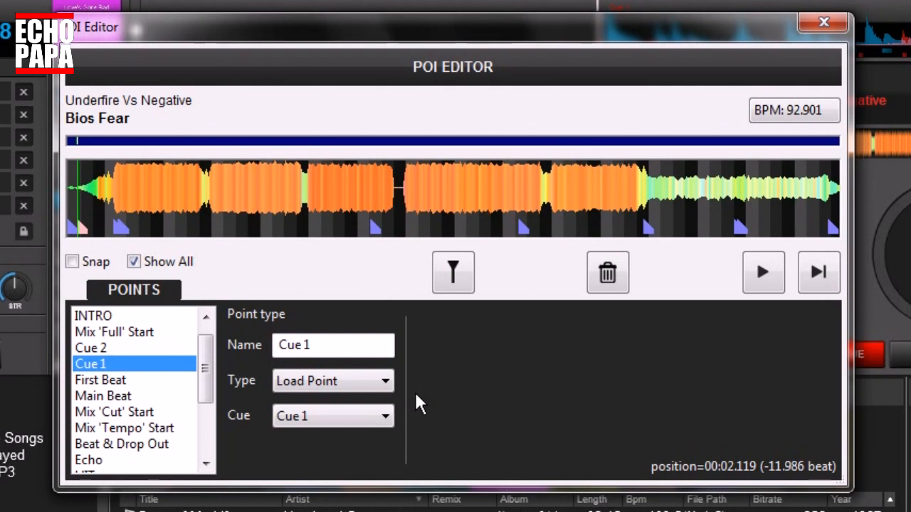
{"action": "left_click", "coordinate": [383, 416]}
{"action": "left_click", "coordinate": [375, 435]}
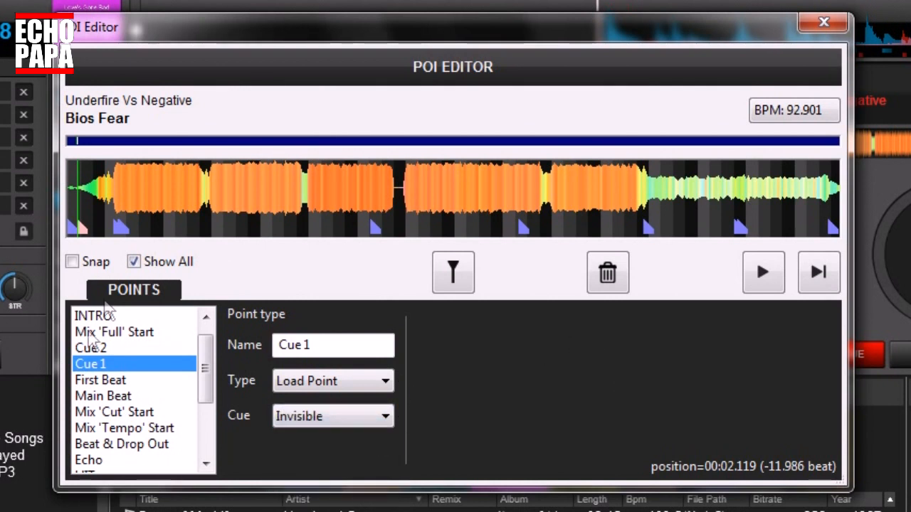
Change the Cue 2 point's type to Action and select its whole name for replacement.
{"action": "left_click", "coordinate": [97, 349]}
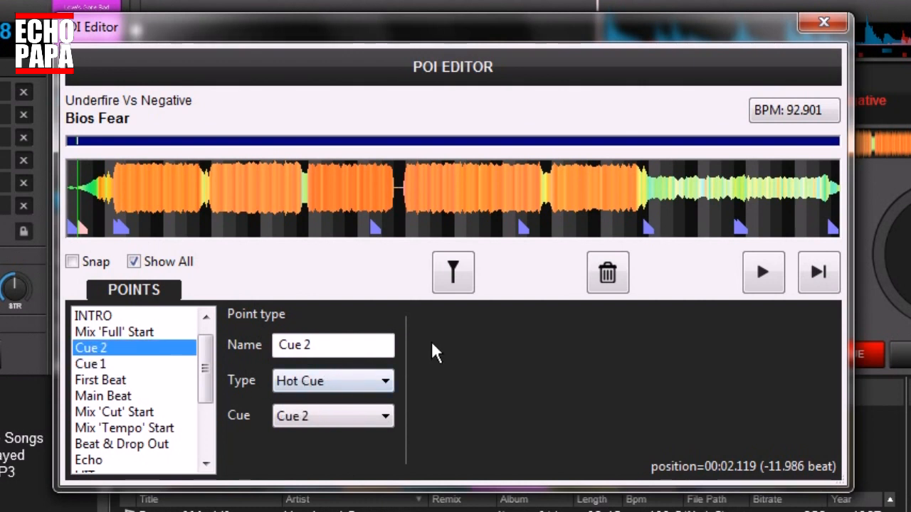
{"action": "left_click", "coordinate": [387, 379]}
{"action": "left_click", "coordinate": [387, 383]}
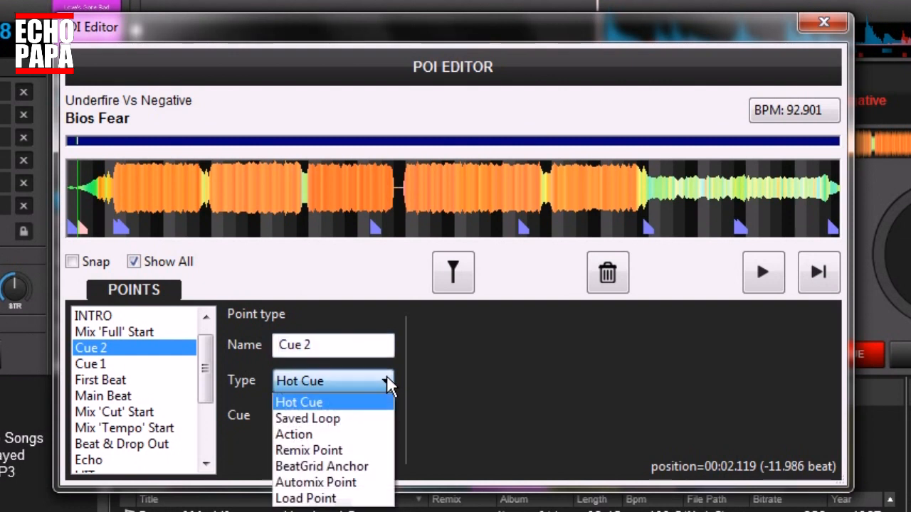
{"action": "left_click", "coordinate": [383, 434]}
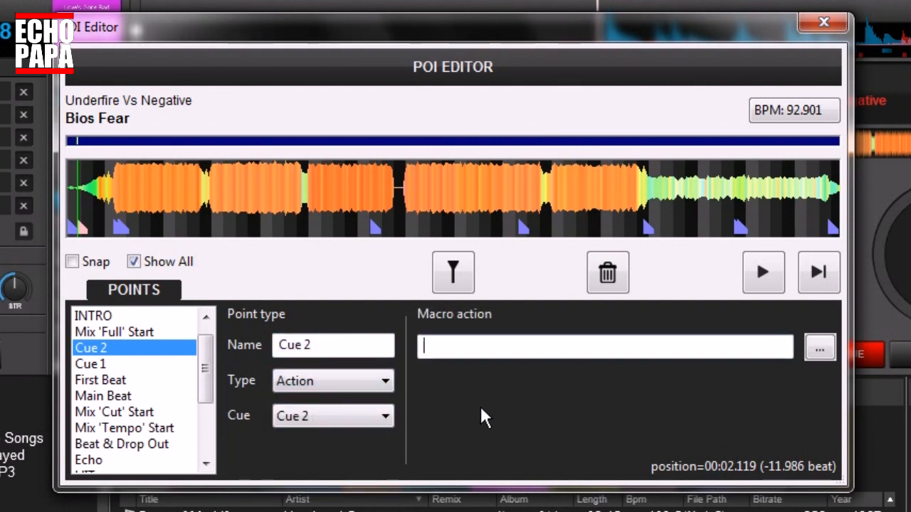
{"action": "left_click", "coordinate": [327, 348]}
{"action": "left_click_drag", "start_coordinate": [275, 346], "coordinate": [226, 347]}
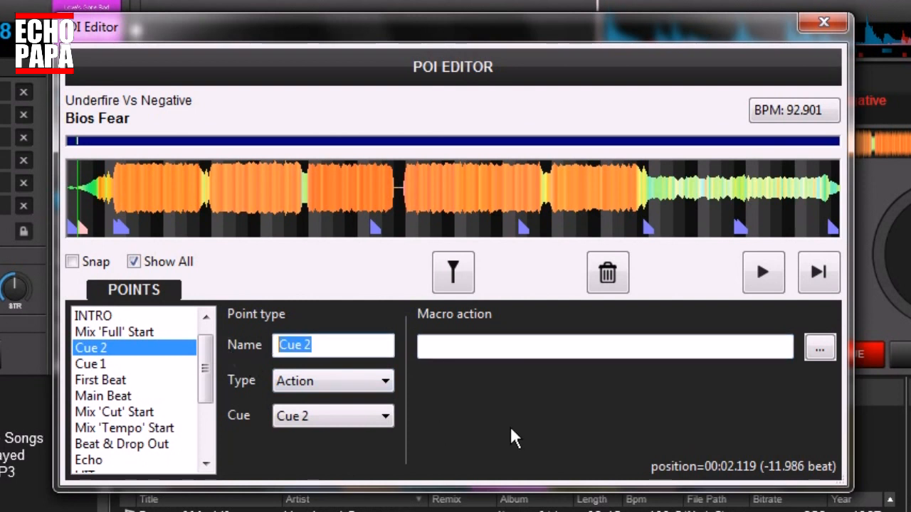
{"action": "type", "text": "Load"}
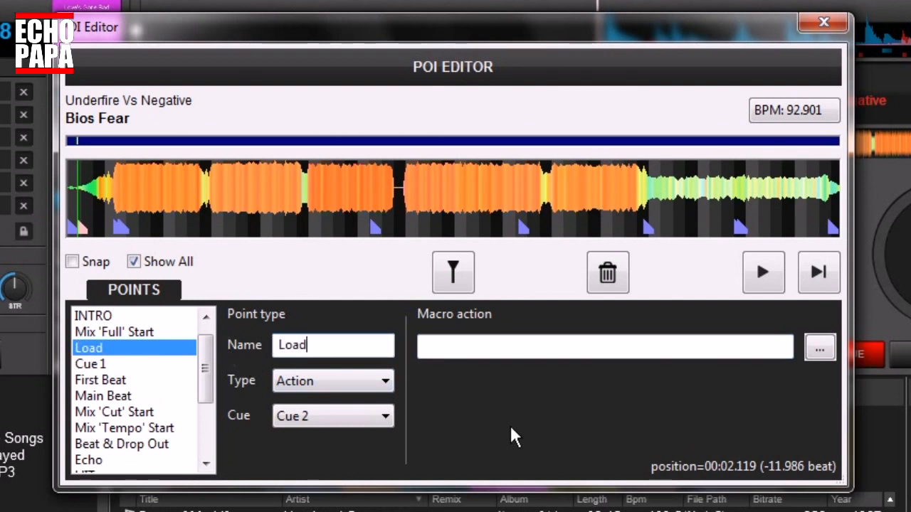
{"action": "type", "text": " RE"}
{"action": "key", "text": "BackSpace"}
{"action": "key", "text": "BackSpace"}
{"action": "key", "text": "BackSpace"}
{"action": "key", "text": "BackSpace"}
{"action": "key", "text": "BackSpace"}
{"action": "key", "text": "BackSpace"}
{"action": "type", "text": "Ax"}
{"action": "key", "text": "BackSpace"}
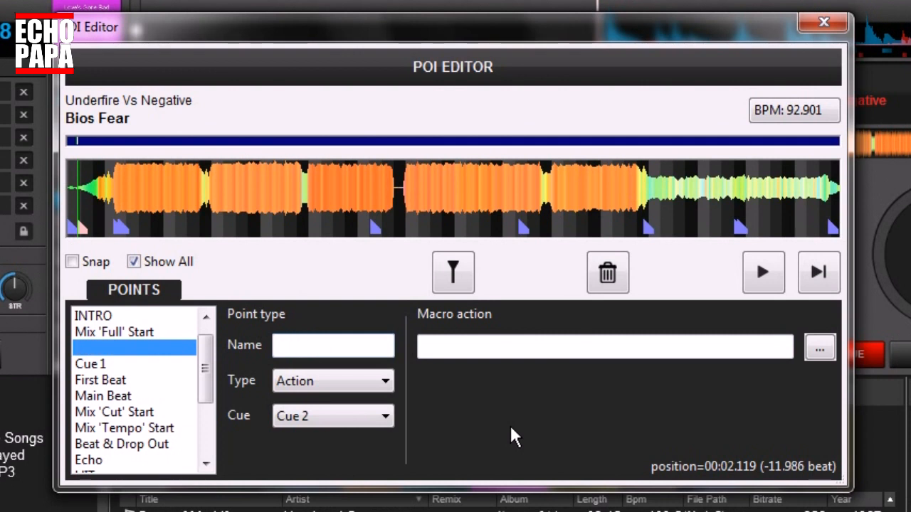
Name the action point "Activate Remix Mode".
{"action": "type", "text": "Activate "}
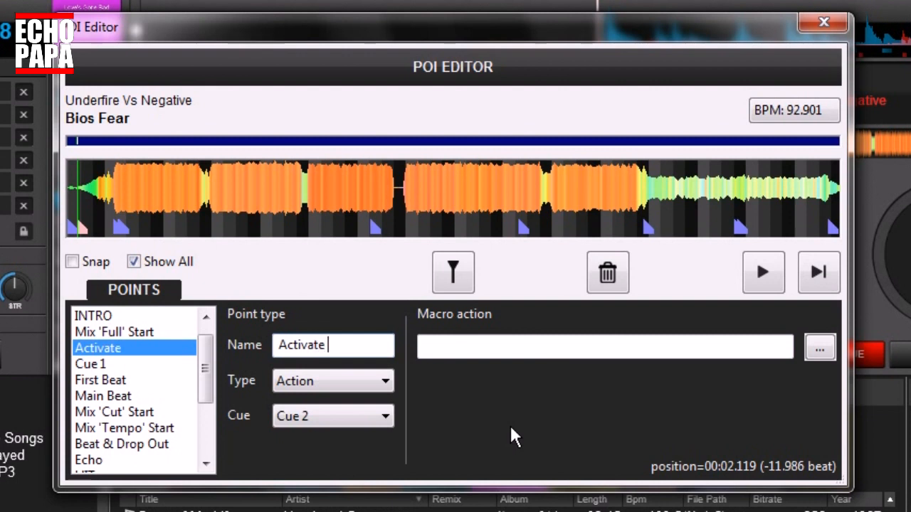
{"action": "type", "text": "Remix Mode"}
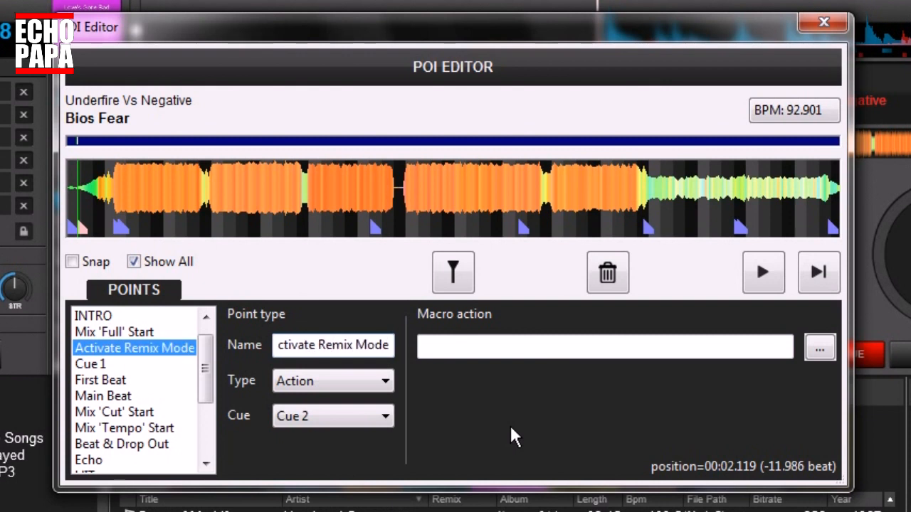
{"action": "key", "text": "Tab"}
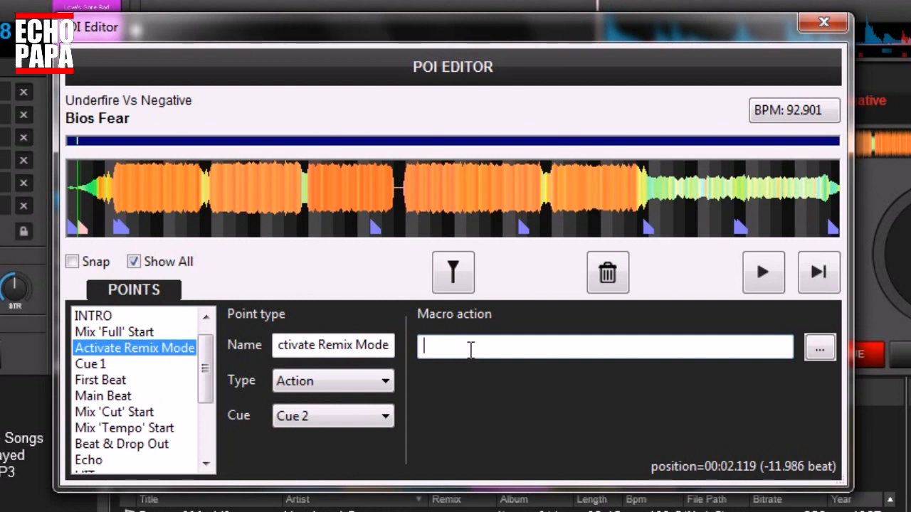
{"action": "left_click", "coordinate": [385, 418]}
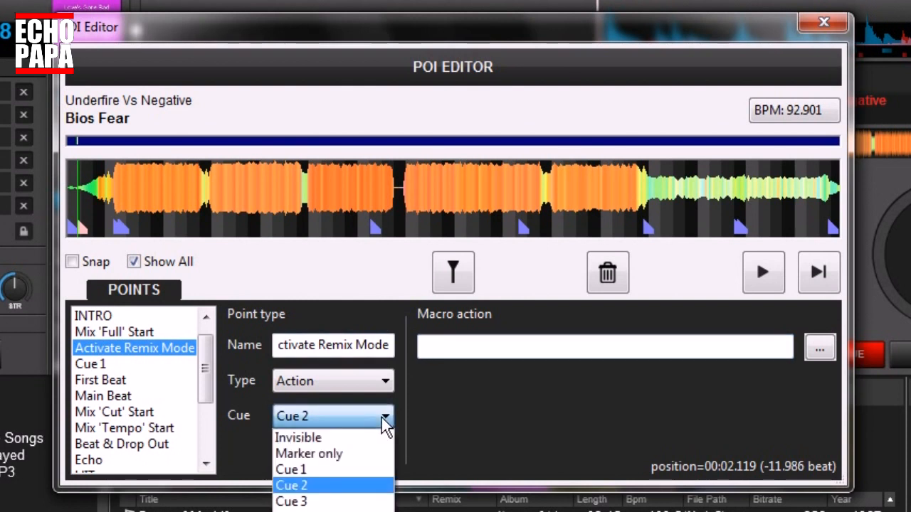
{"action": "left_click", "coordinate": [385, 439]}
{"action": "left_click", "coordinate": [385, 420]}
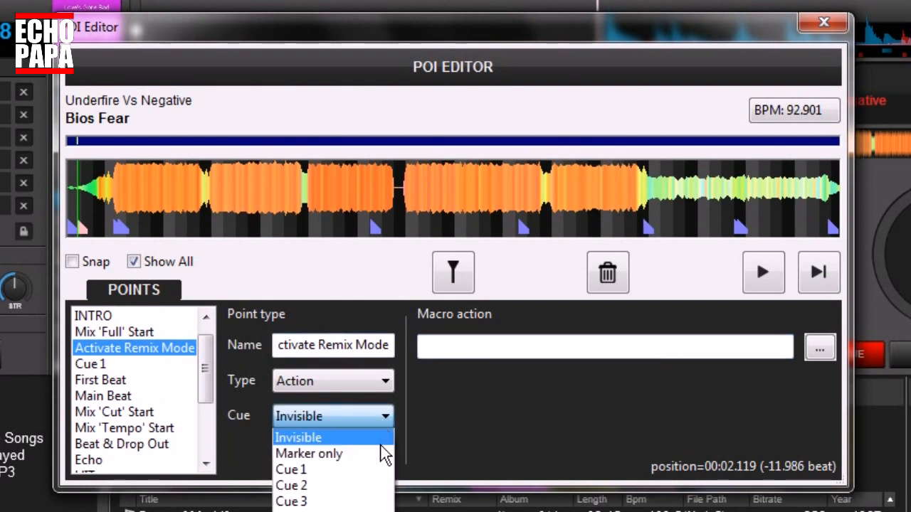
{"action": "left_click", "coordinate": [383, 454]}
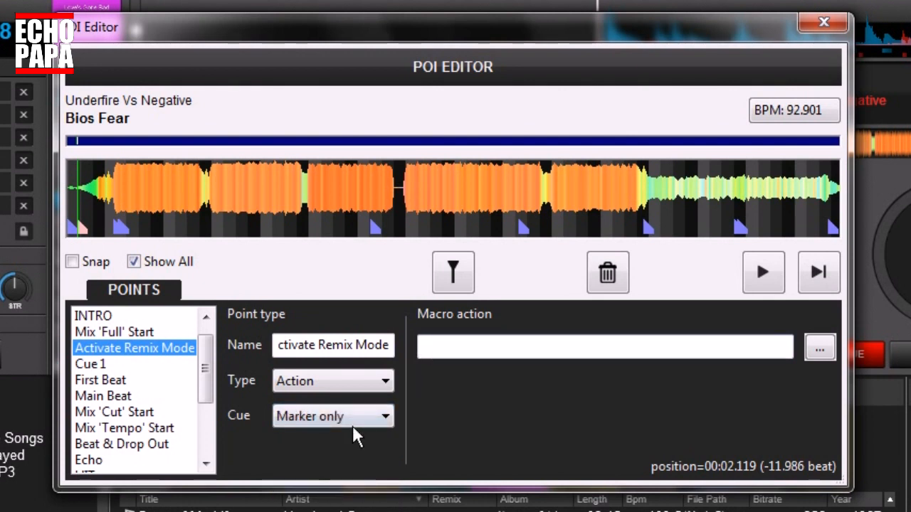
Assign the Activate Remix Mode point to Cue 1.
{"action": "left_click", "coordinate": [386, 419]}
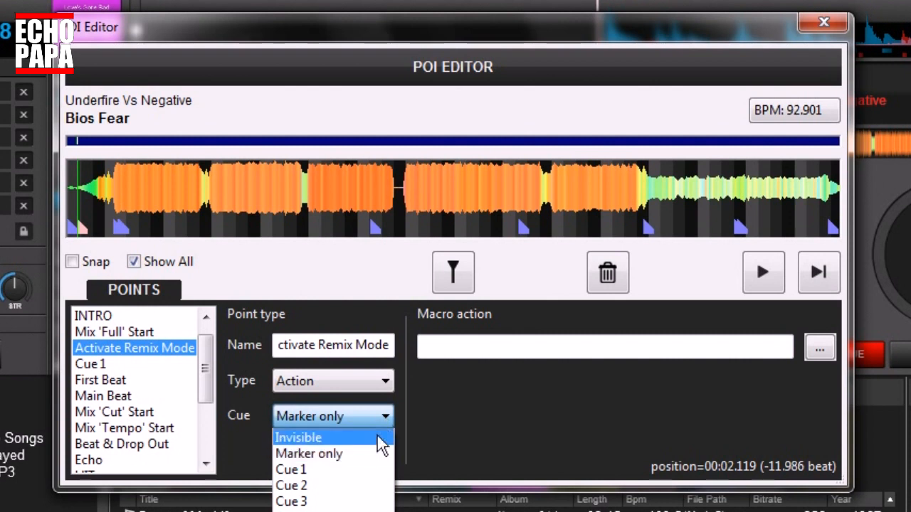
{"action": "left_click", "coordinate": [380, 474]}
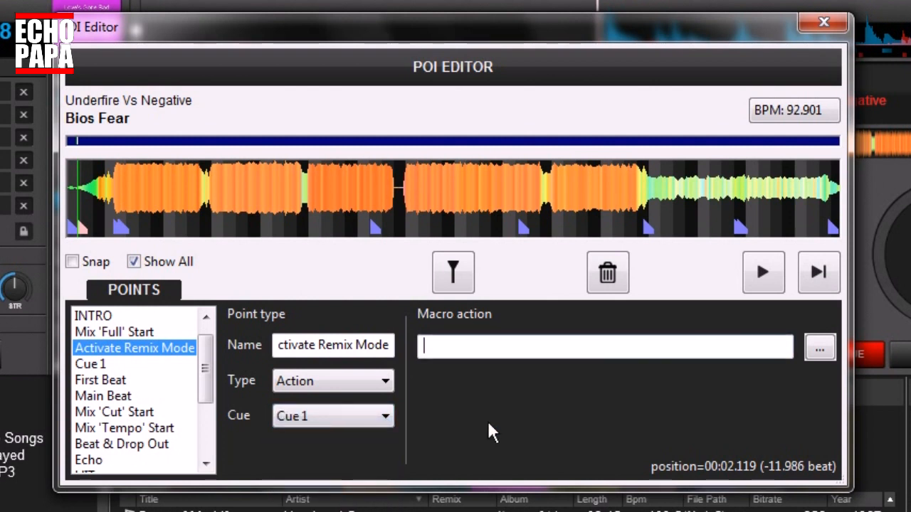
Rename the action point "X Remix Mode X" by dropping the word Activate and adding an X at both ends.
{"action": "left_click", "coordinate": [383, 347]}
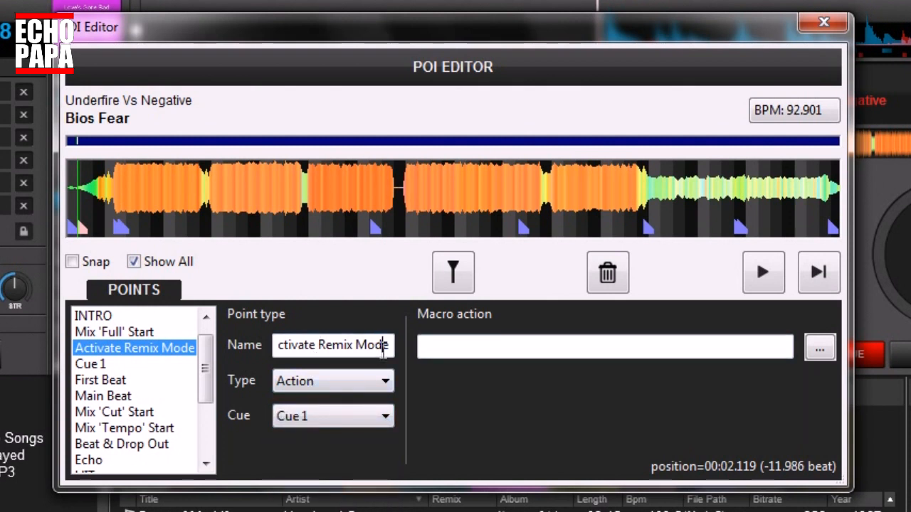
{"action": "key", "text": "Home"}
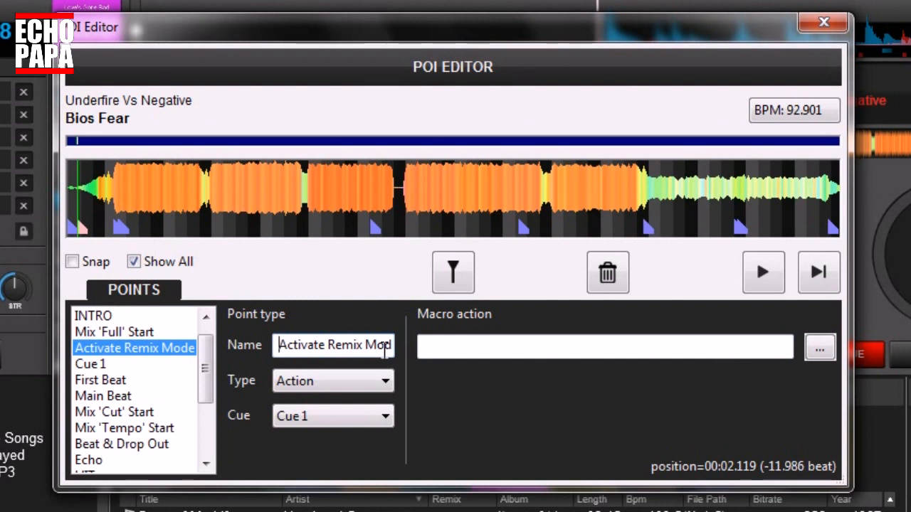
{"action": "type", "text": "X"}
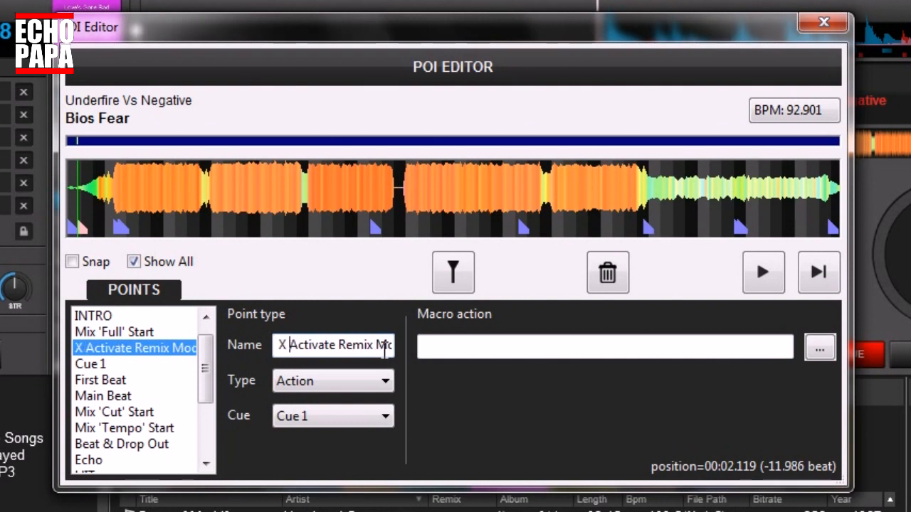
{"action": "key", "text": "Delete"}
{"action": "key", "text": "Delete"}
{"action": "key", "text": "Delete"}
{"action": "key", "text": "Delete"}
{"action": "key", "text": "Delete"}
{"action": "key", "text": "Delete"}
{"action": "key", "text": "Delete"}
{"action": "key", "text": "Delete"}
{"action": "key", "text": "Delete"}
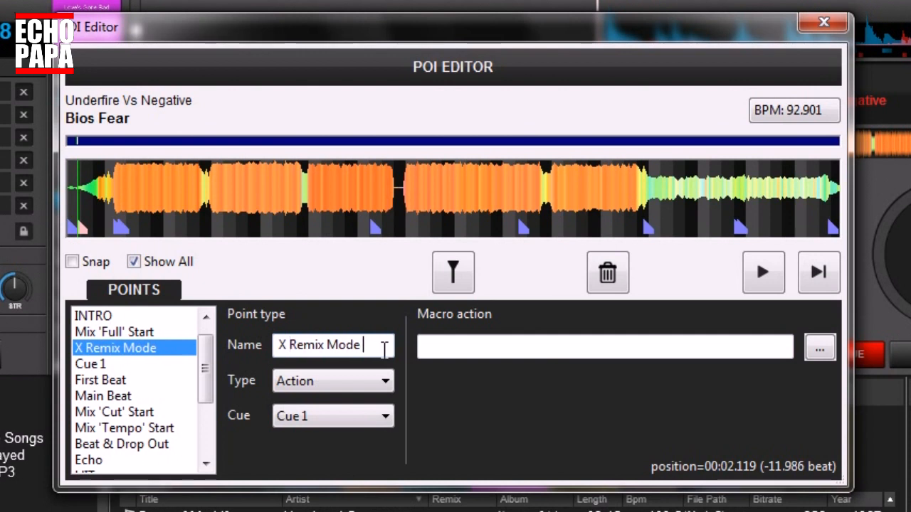
{"action": "type", "text": "X"}
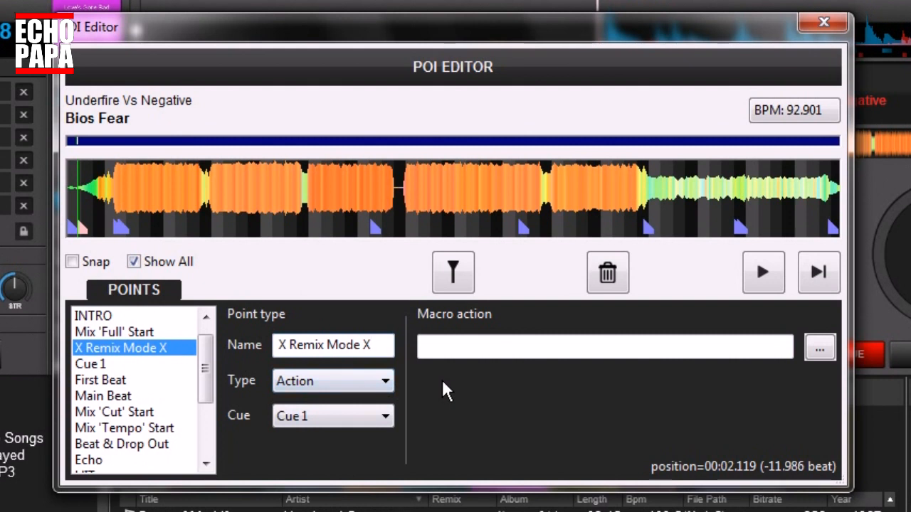
Collapse and reopen the side view beside the song list twice.
{"action": "left_click", "coordinate": [464, 348]}
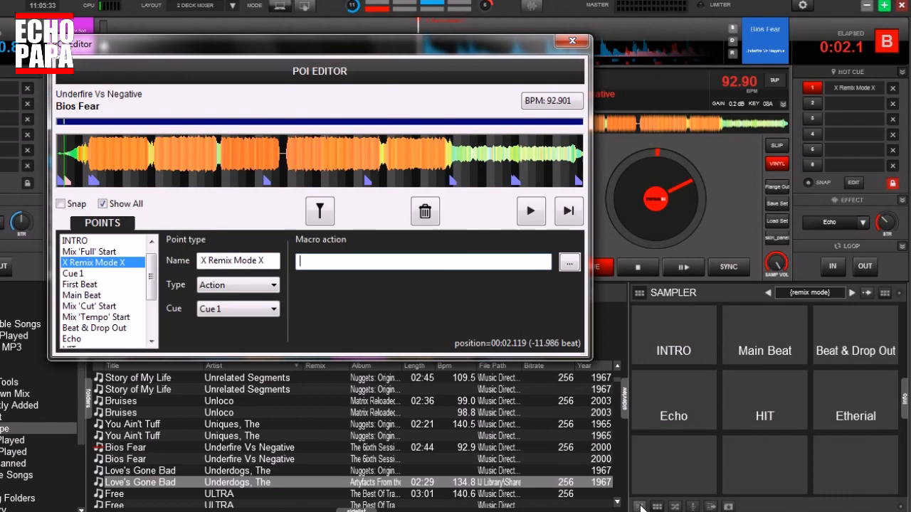
{"action": "left_click", "coordinate": [627, 401]}
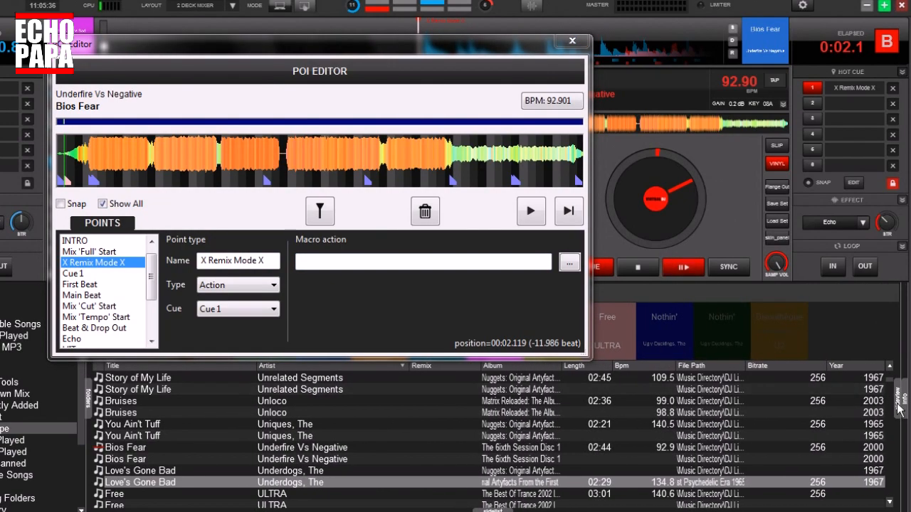
{"action": "left_click", "coordinate": [896, 399]}
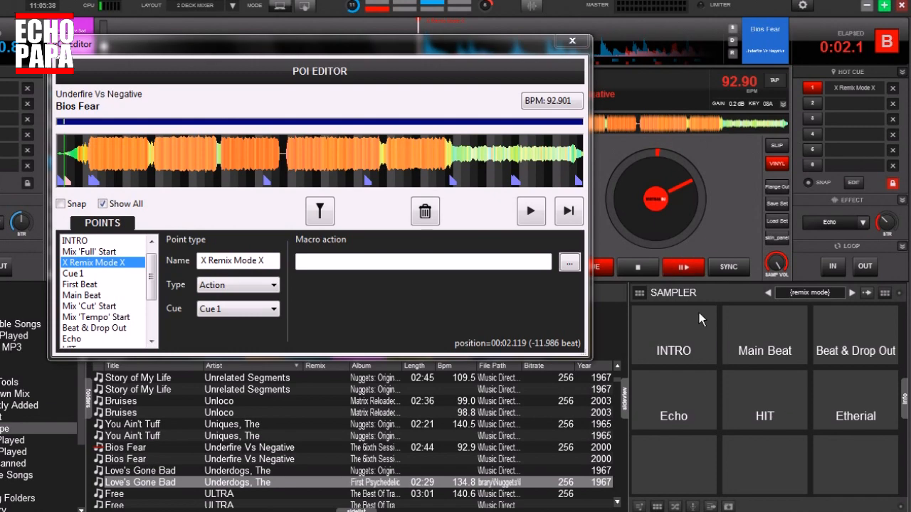
{"action": "left_click", "coordinate": [625, 401]}
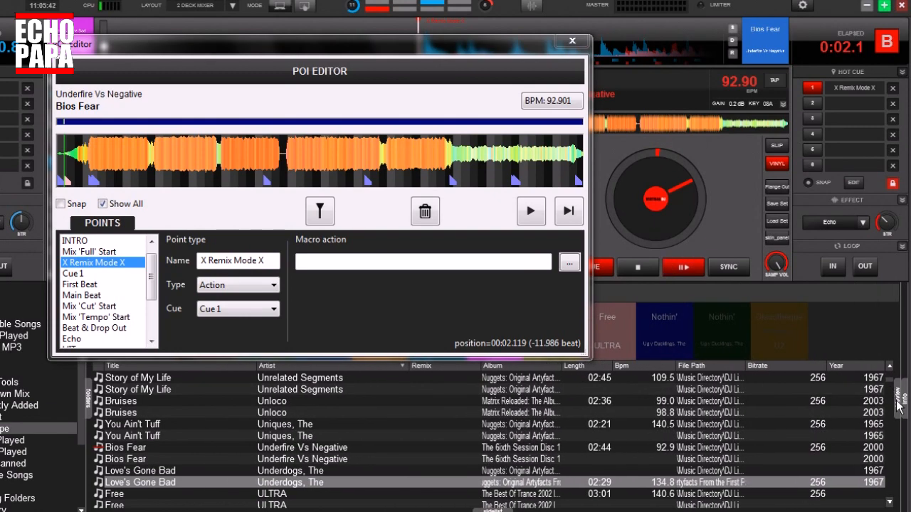
{"action": "left_click", "coordinate": [896, 398]}
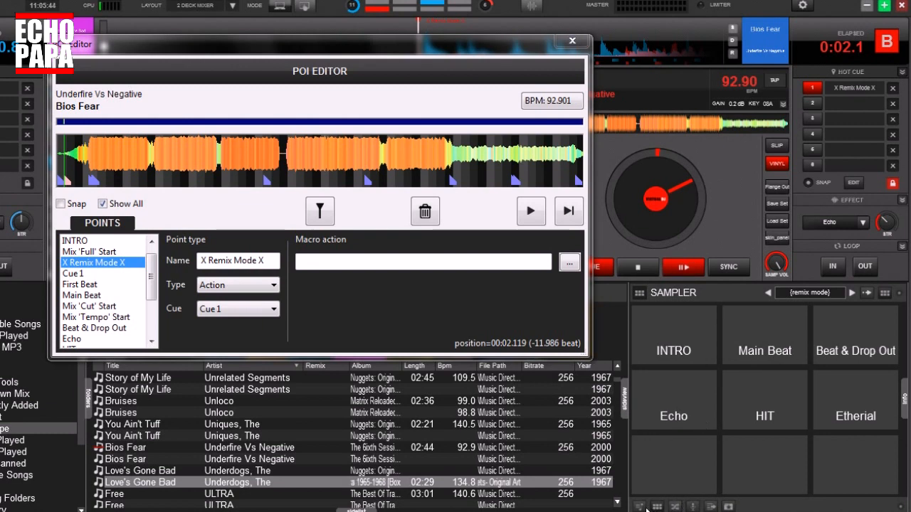
Switch the side view beside the song list from the Sampler to the Sidelist.
{"action": "left_click", "coordinate": [642, 507]}
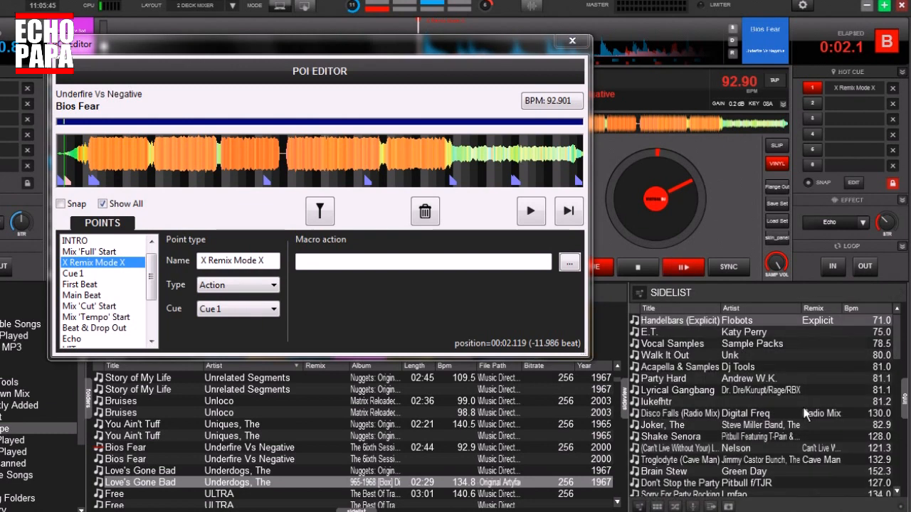
{"action": "left_click", "coordinate": [674, 506]}
{"action": "left_click", "coordinate": [642, 508]}
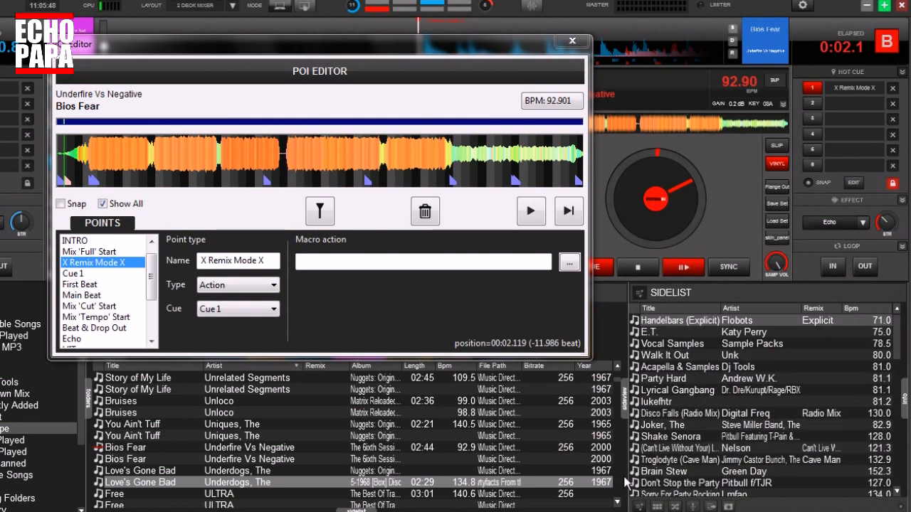
Give the X Remix Mode X point the macro action sideview 'sampler' & sampler_bank "{remix mode}" and close the POI editor.
{"action": "left_click", "coordinate": [375, 262]}
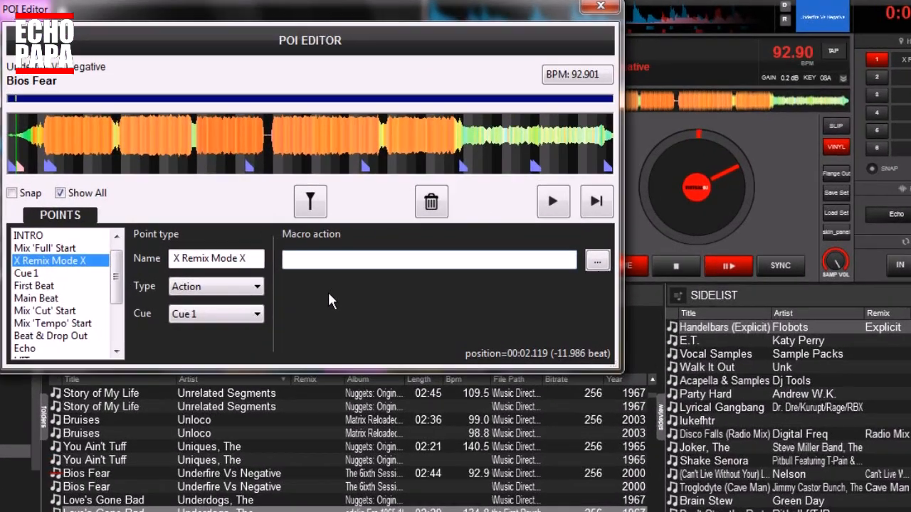
{"action": "type", "text": "sidev"}
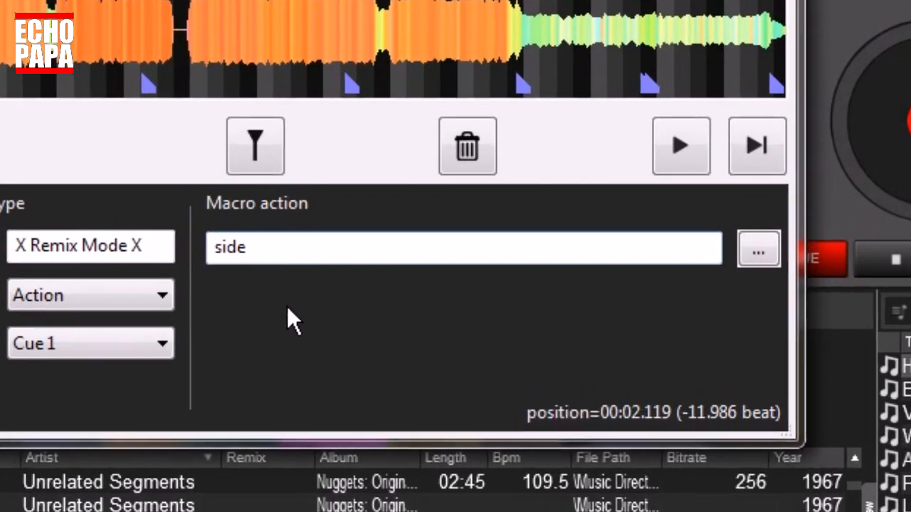
{"action": "type", "text": "iew "}
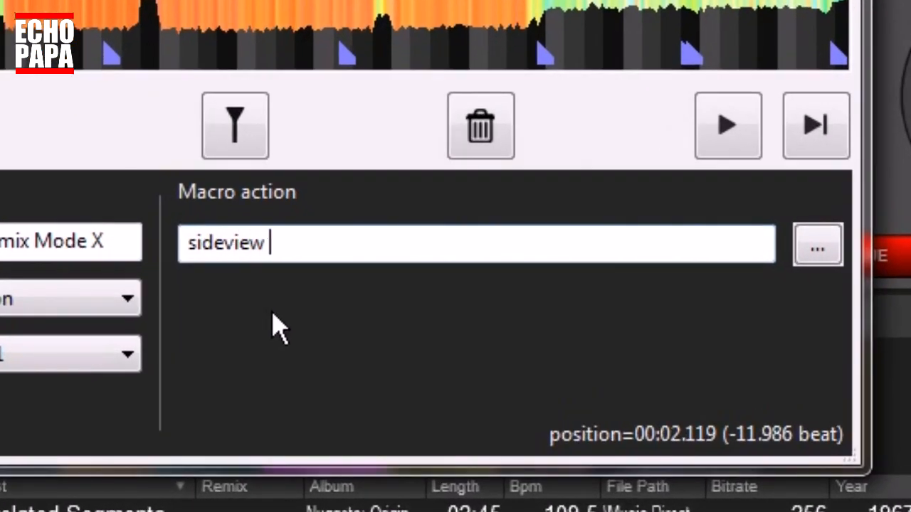
{"action": "type", "text": "'sampler'"}
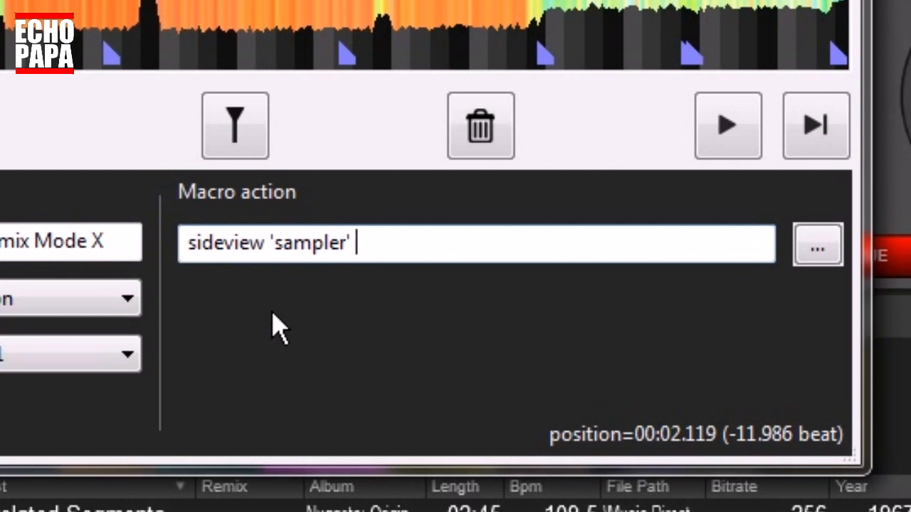
{"action": "type", "text": " & sampler_bank"}
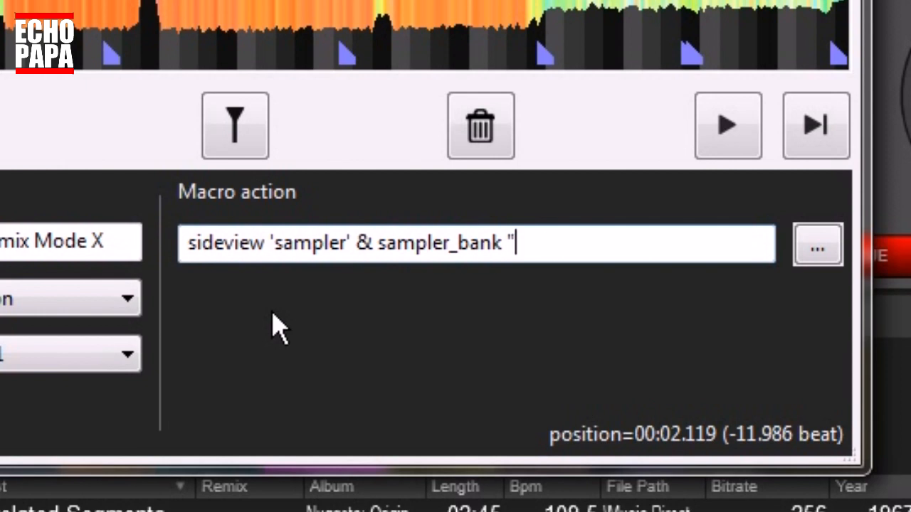
{"action": "type", "text": "{remix mode"}
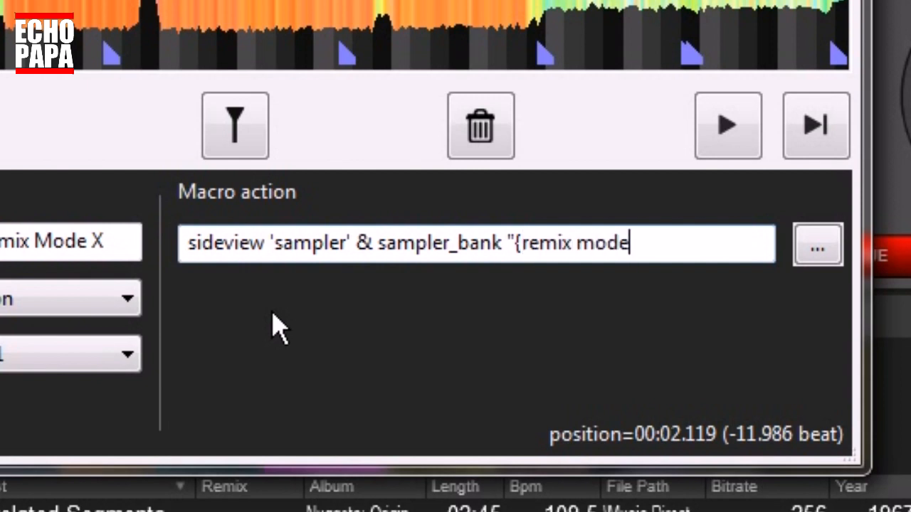
{"action": "type", "text": "}\""}
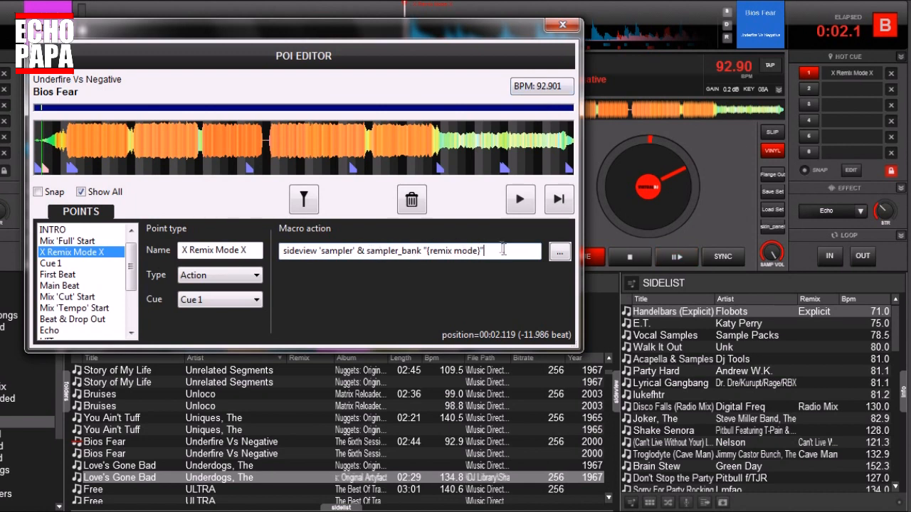
{"action": "left_click", "coordinate": [562, 25]}
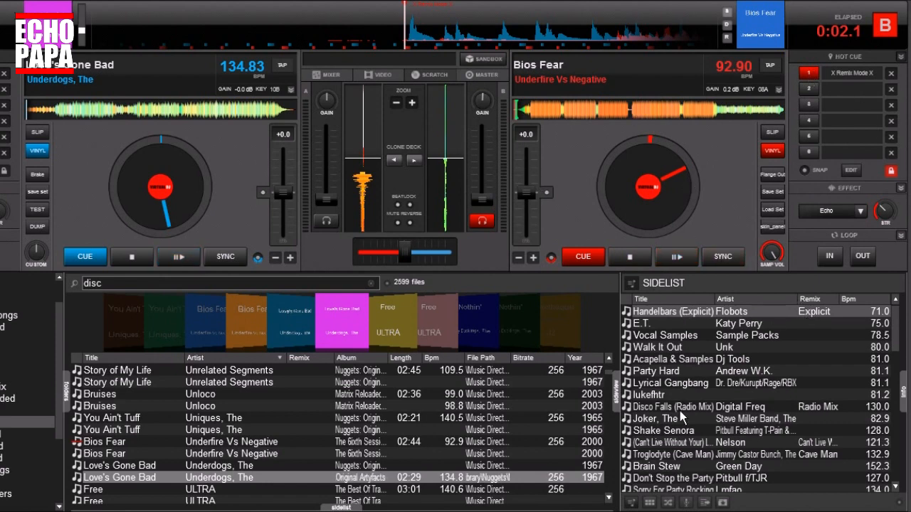
Change the sampler bank from remix mode to Test Bank and return the side view to the Sidelist.
{"action": "left_click", "coordinate": [650, 502]}
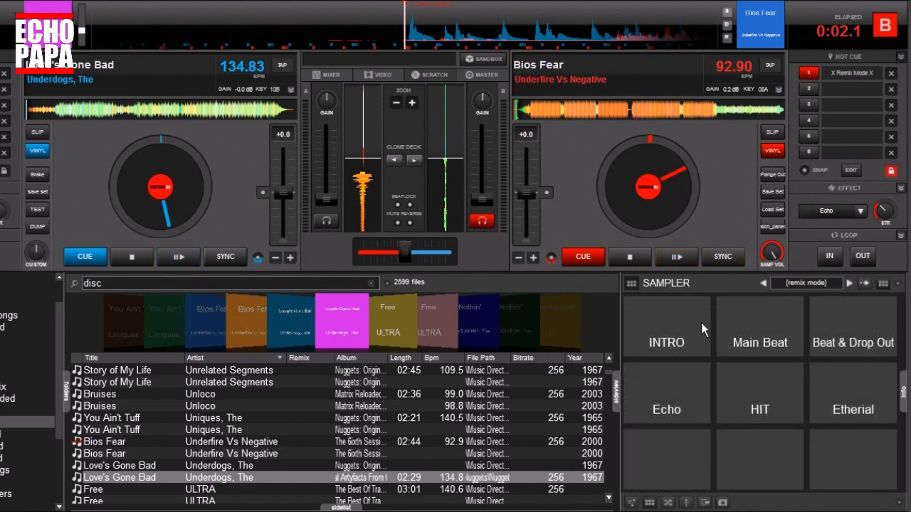
{"action": "left_click", "coordinate": [849, 283]}
{"action": "left_click", "coordinate": [848, 283]}
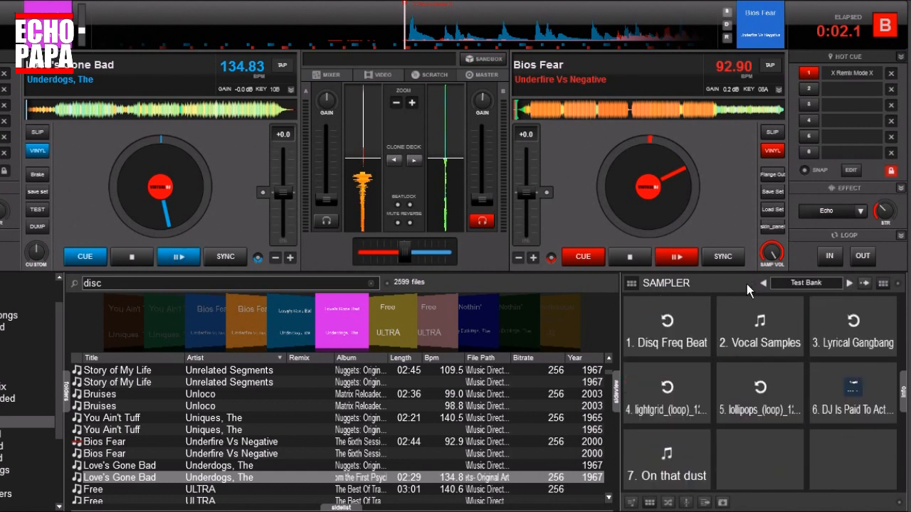
{"action": "left_click", "coordinate": [631, 502]}
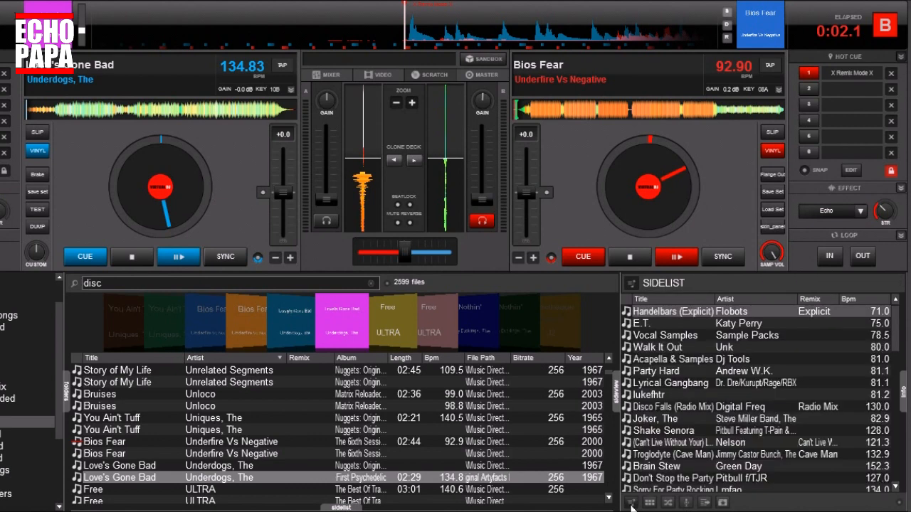
Trigger hot cue 1 on the Bios Fear deck, return it to its cue point, and make the Love's Gone Bad deck active.
{"action": "left_click", "coordinate": [808, 74]}
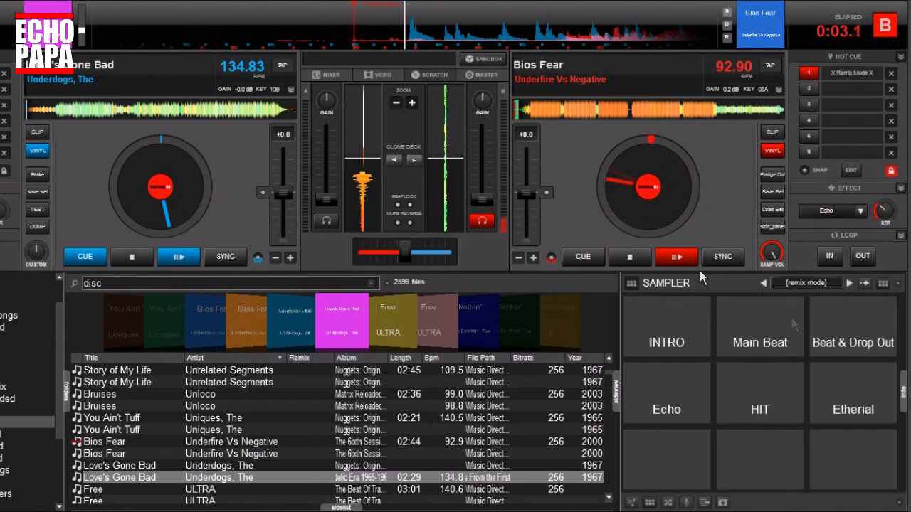
{"action": "left_click", "coordinate": [592, 261]}
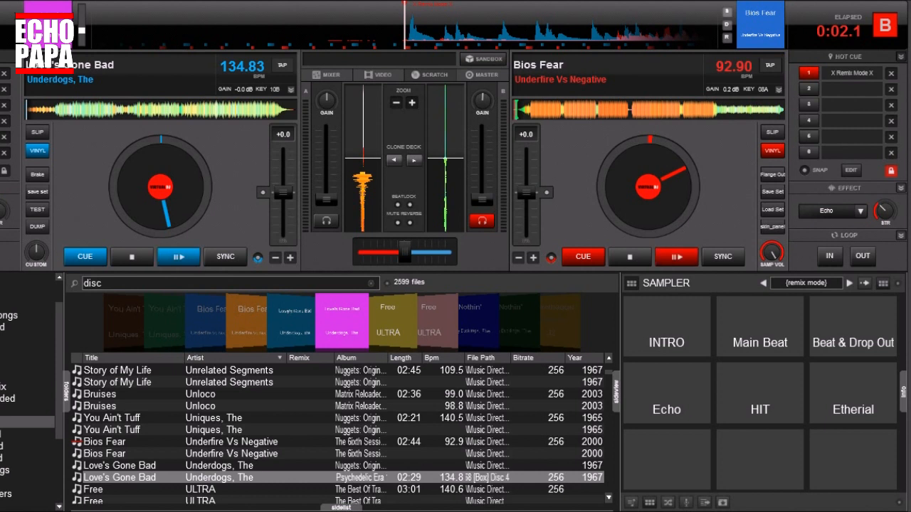
{"action": "left_click", "coordinate": [195, 161]}
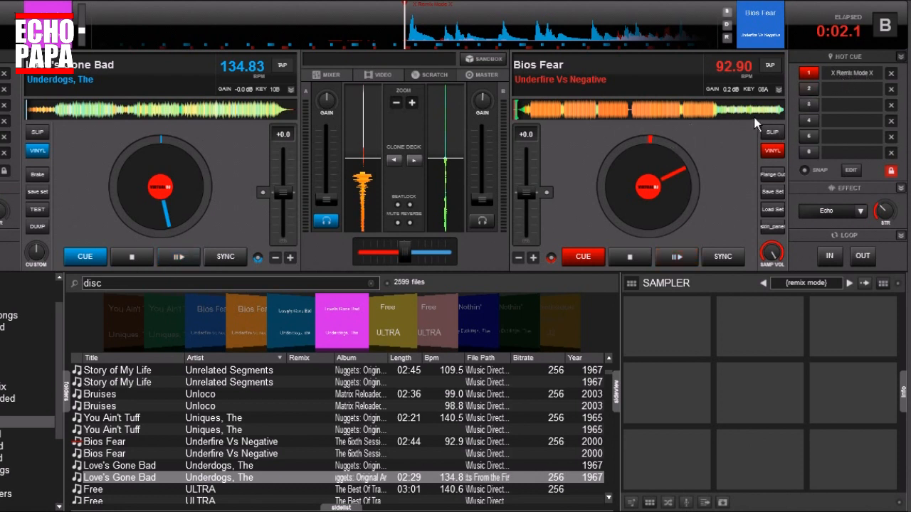
Add "select &" in front of the X Remix Mode X point's macro action for Bios Fear and close the POI editor.
{"action": "left_click", "coordinate": [851, 170]}
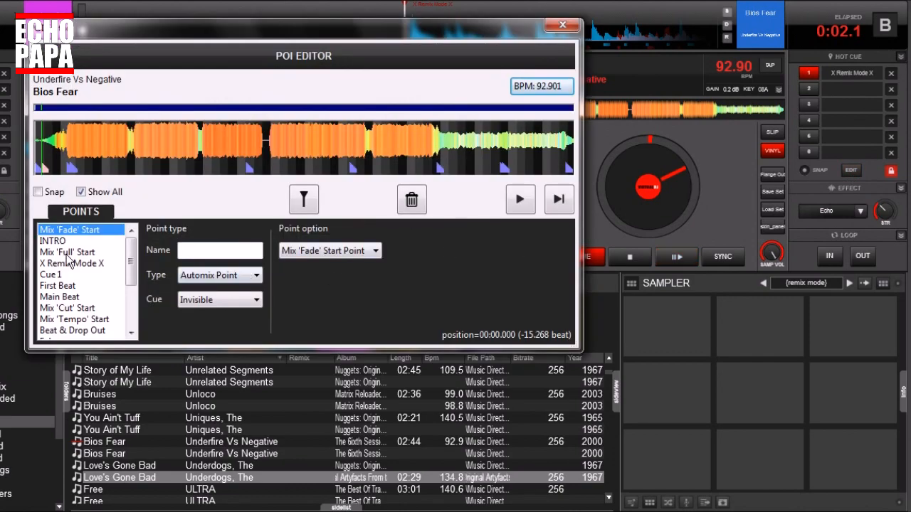
{"action": "mouse_move", "coordinate": [131, 270]}
{"action": "left_mouse_down"}
{"action": "mouse_move", "coordinate": [132, 296]}
{"action": "mouse_move", "coordinate": [132, 272]}
{"action": "left_mouse_up"}
{"action": "left_click", "coordinate": [72, 263]}
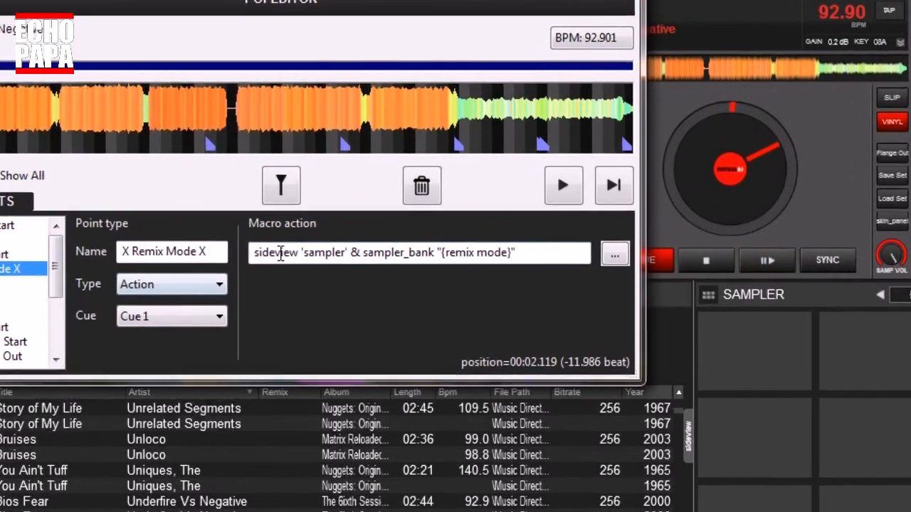
{"action": "left_click", "coordinate": [239, 253]}
{"action": "type", "text": "se"}
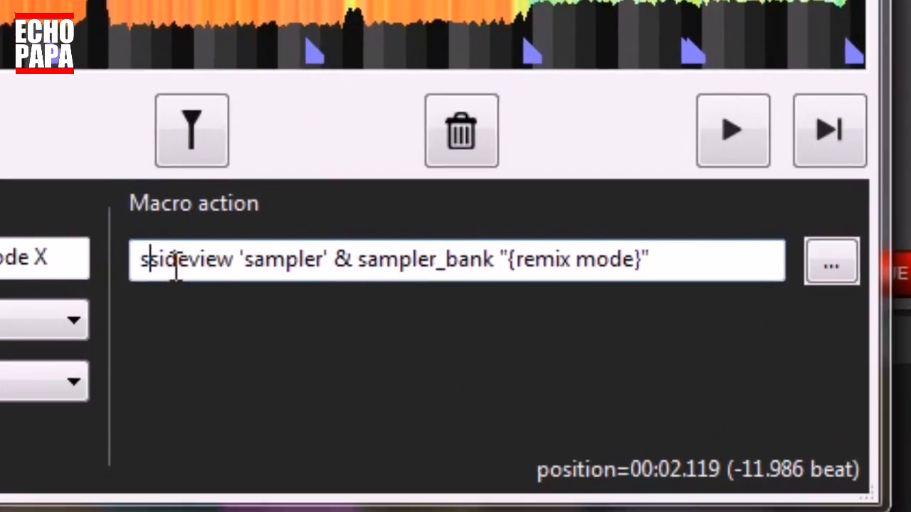
{"action": "type", "text": "lect "}
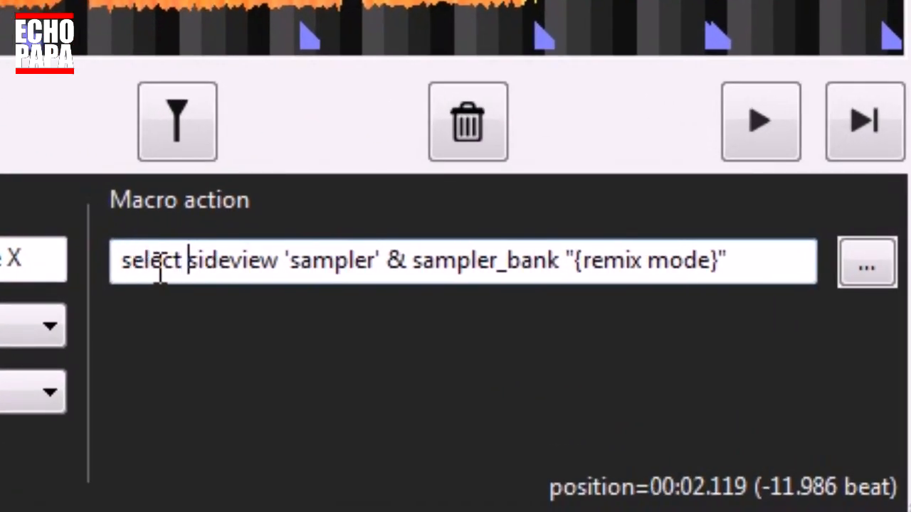
{"action": "type", "text": "&"}
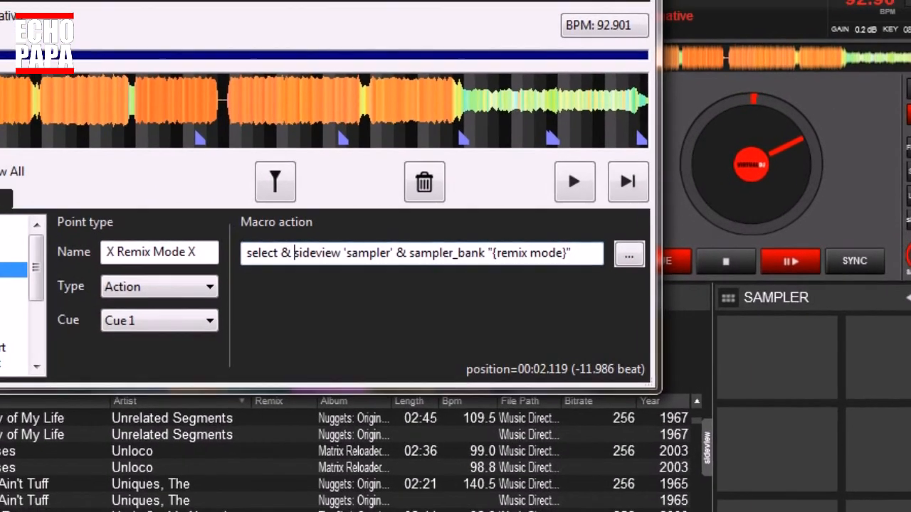
{"action": "left_click", "coordinate": [595, 19]}
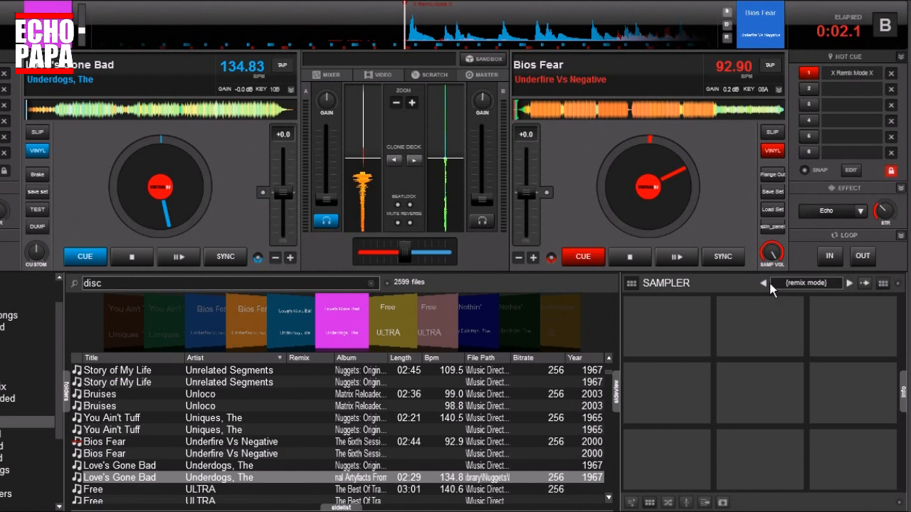
Test Bios Fear's hot cue 1 from the Karaoke side view with the sampler bank set to INSTRUMENTS, and stop playback.
{"action": "left_click", "coordinate": [848, 284]}
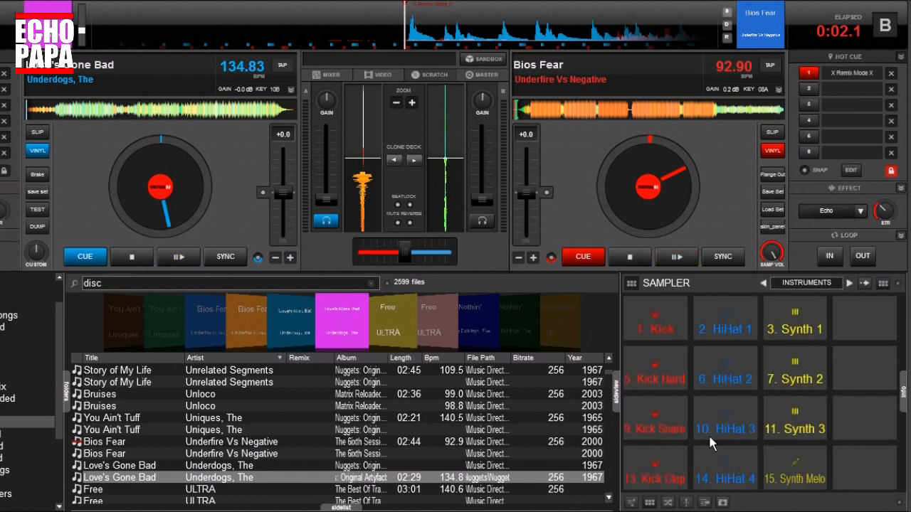
{"action": "left_click", "coordinate": [687, 503]}
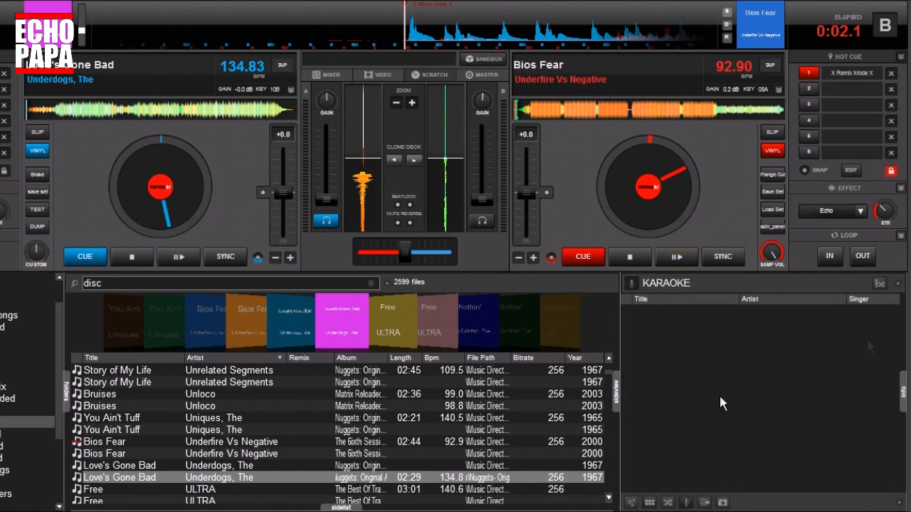
{"action": "left_click", "coordinate": [807, 72]}
{"action": "left_click", "coordinate": [631, 259]}
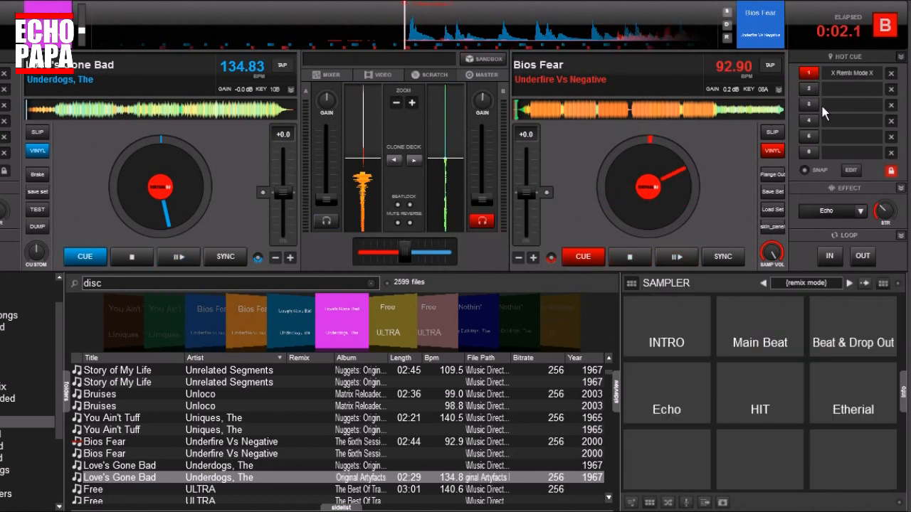